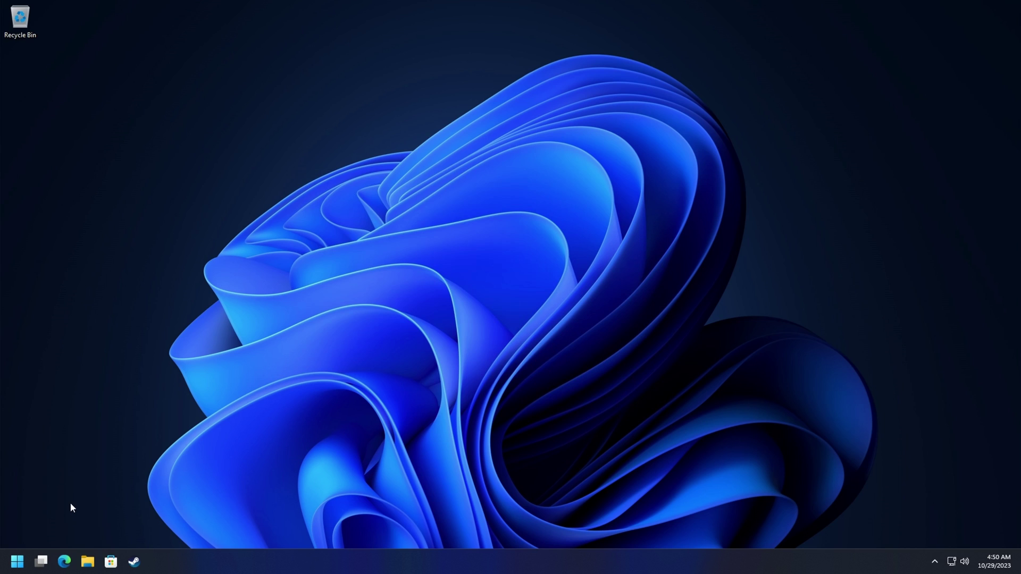
# Step: Launch Edge, go to youtube.com and scroll down to the cowcatcher Railroad 101 video
pyautogui.click(69, 564)
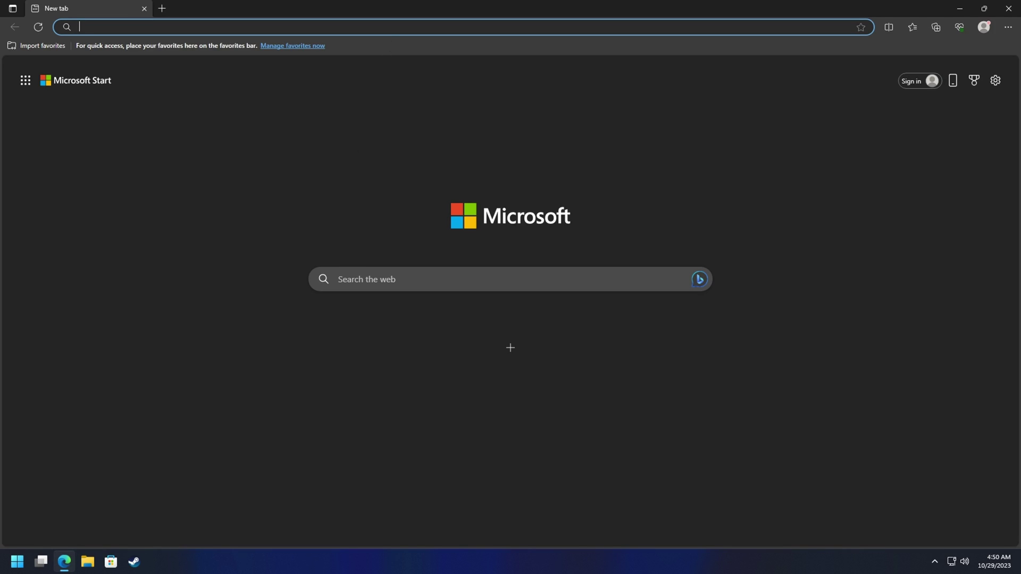
pyautogui.write('youtube')
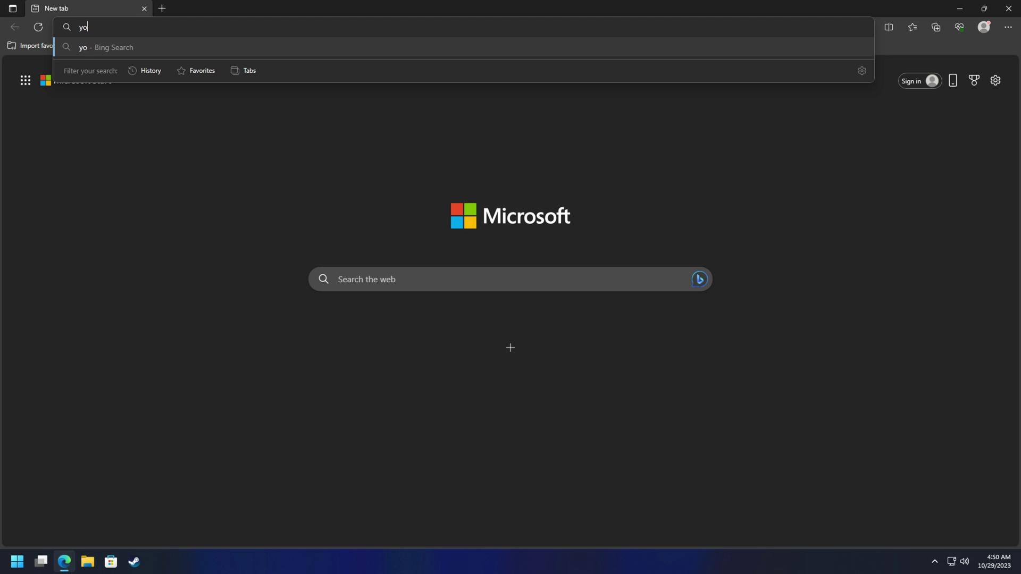
pyautogui.write('.com')
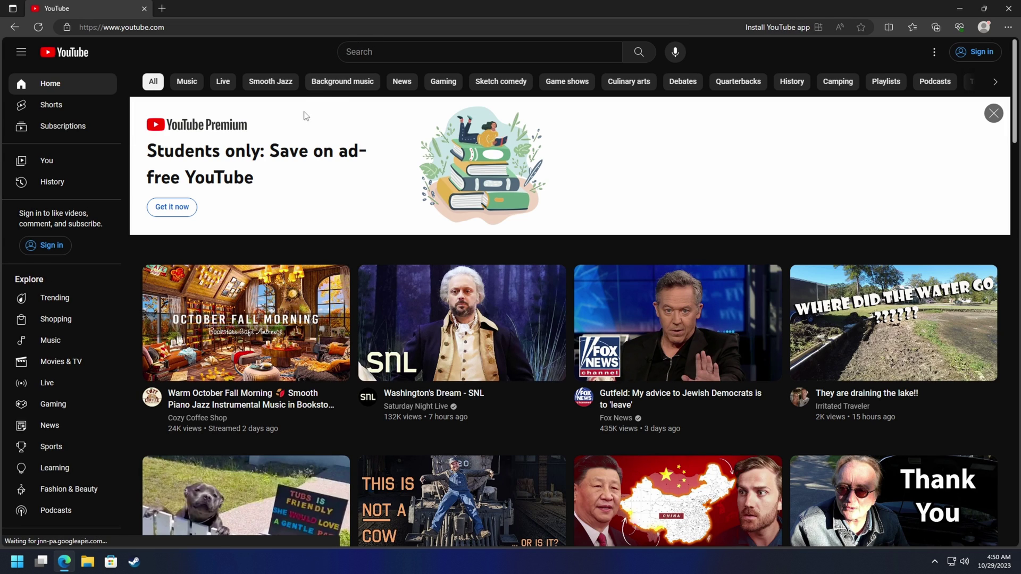
pyautogui.scroll(-1, 274, 197)
pyautogui.scroll(-2, 524, 258)
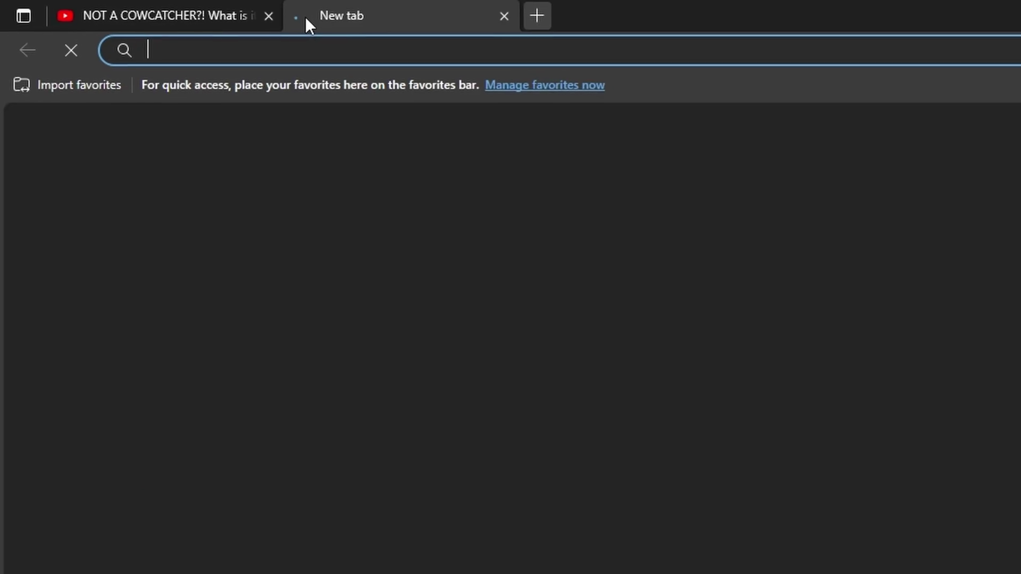
# Step: Search Bing for 'chrome web store' and open the Chrome Web Store
pyautogui.write('chrome w')
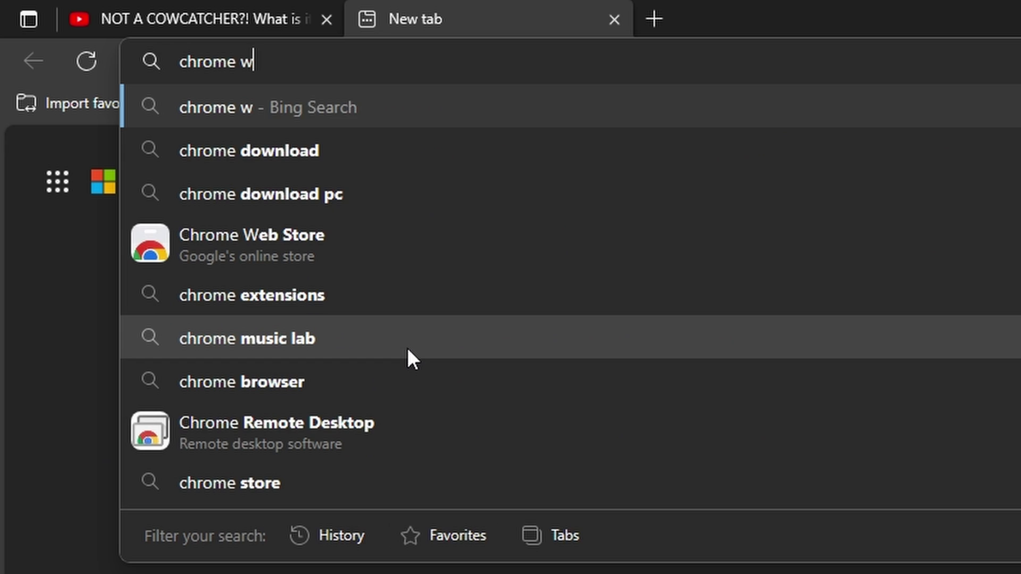
pyautogui.write('eb store')
pyautogui.press('Return')
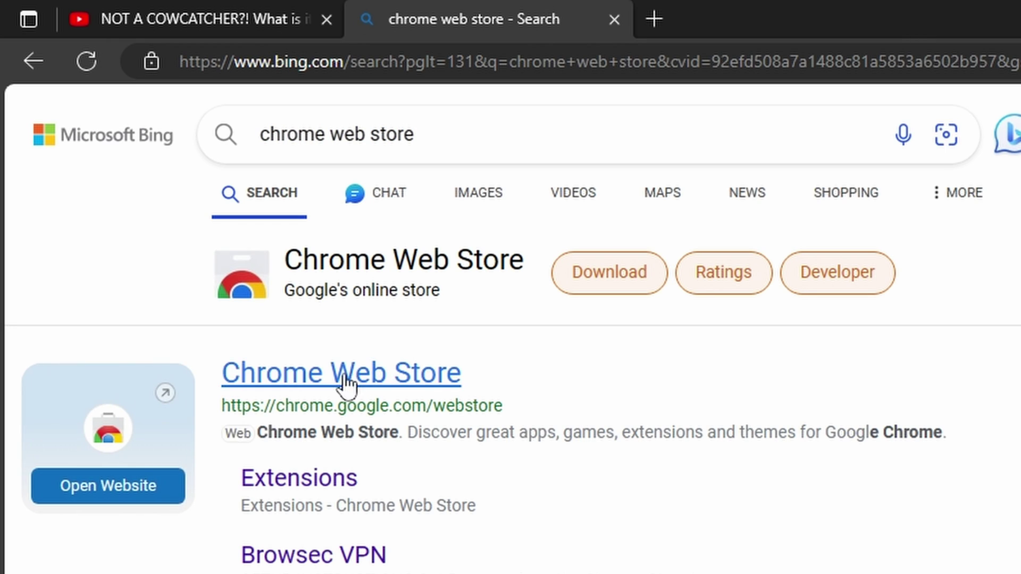
pyautogui.click(345, 380)
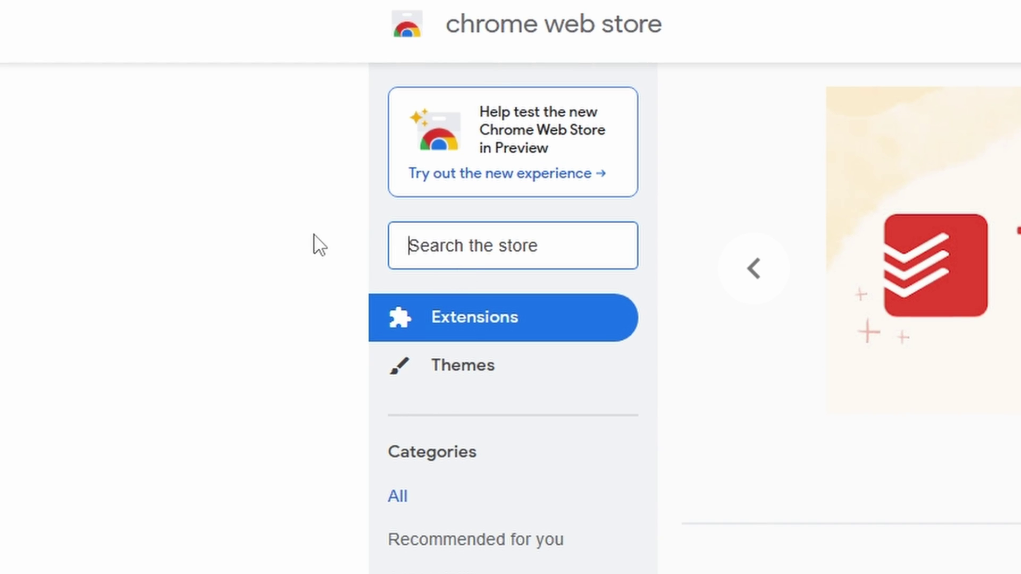
# Step: Search the store for 'ublock origin' and open the uBlock Origin extension page
pyautogui.write('ublock o')
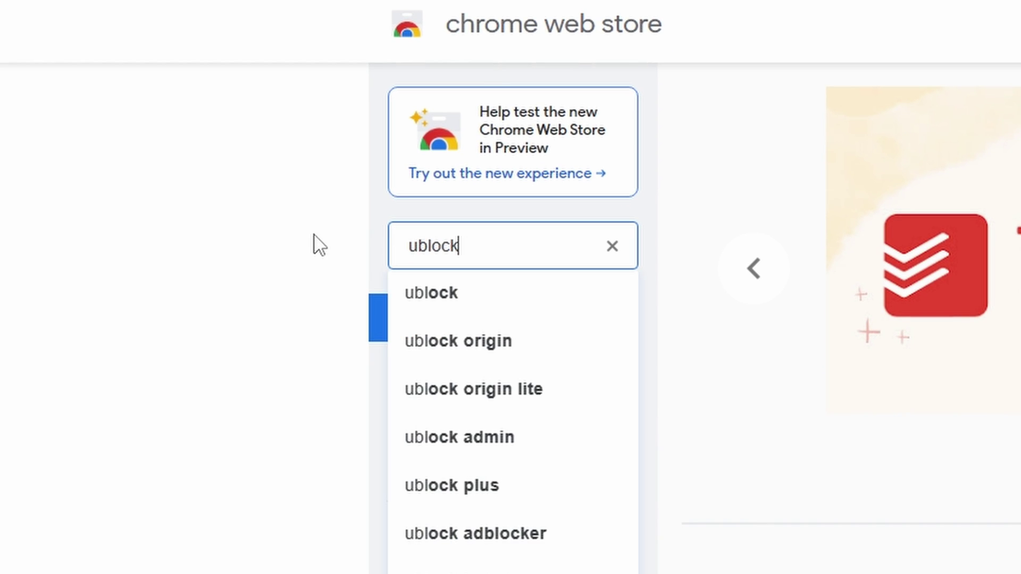
pyautogui.write('rigin')
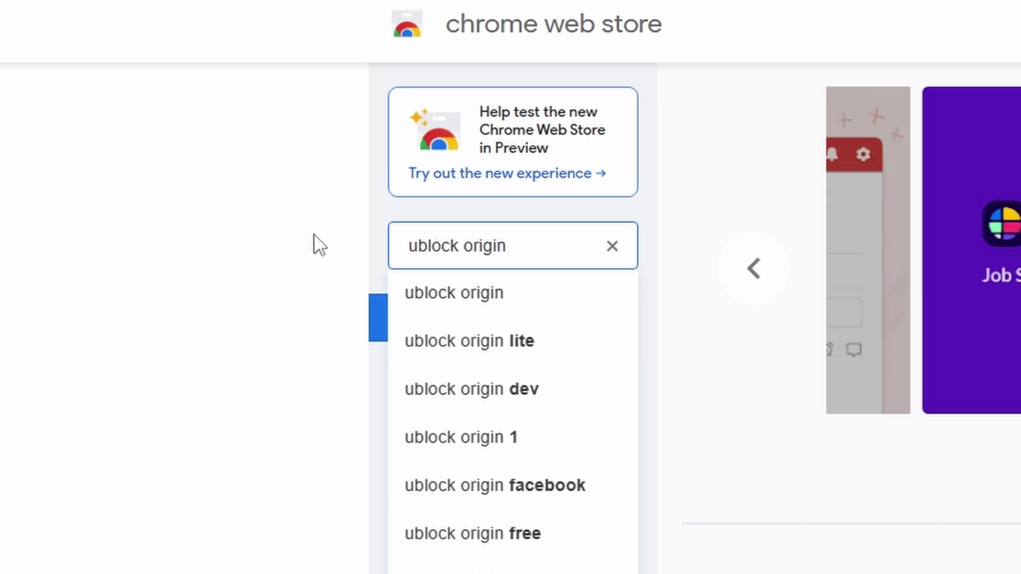
pyautogui.press('Return')
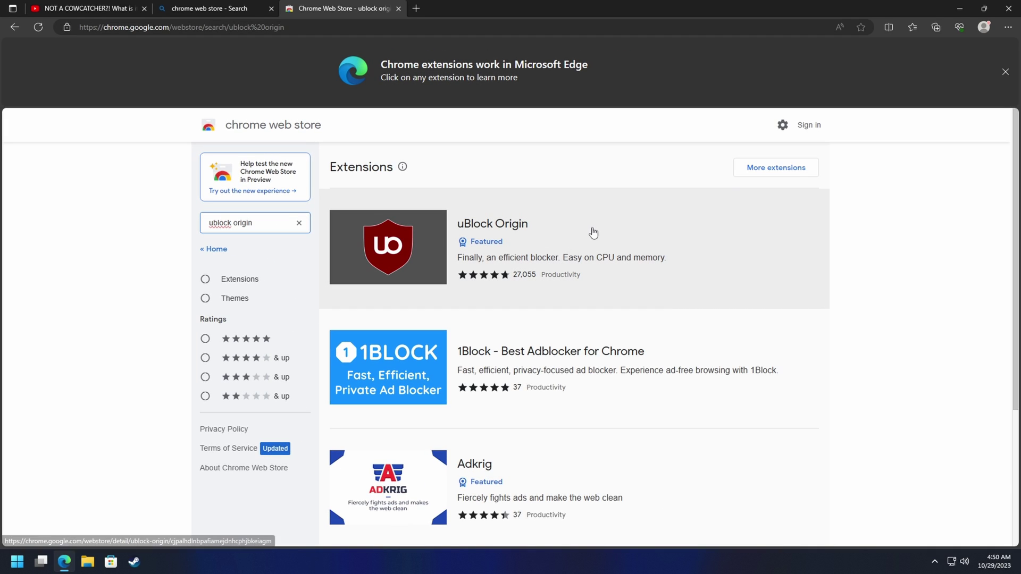
pyautogui.click(583, 242)
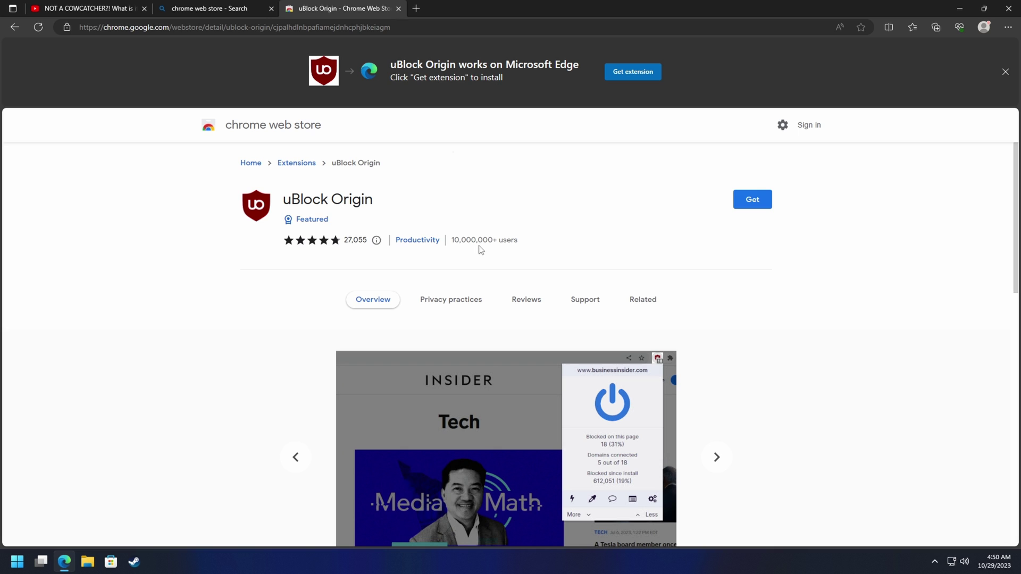
pyautogui.scroll(-5, 282, 288)
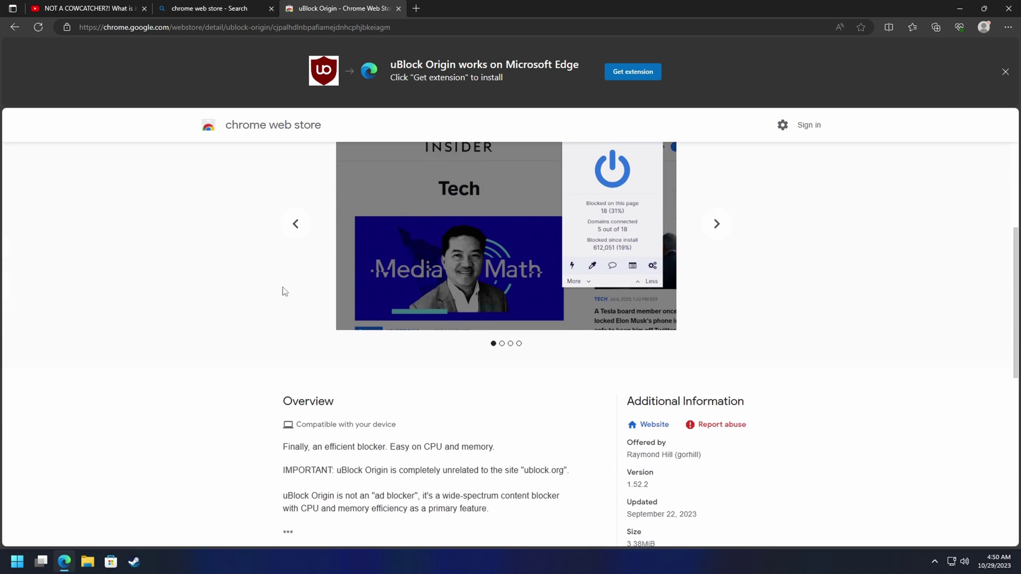
pyautogui.scroll(-1, 265, 295)
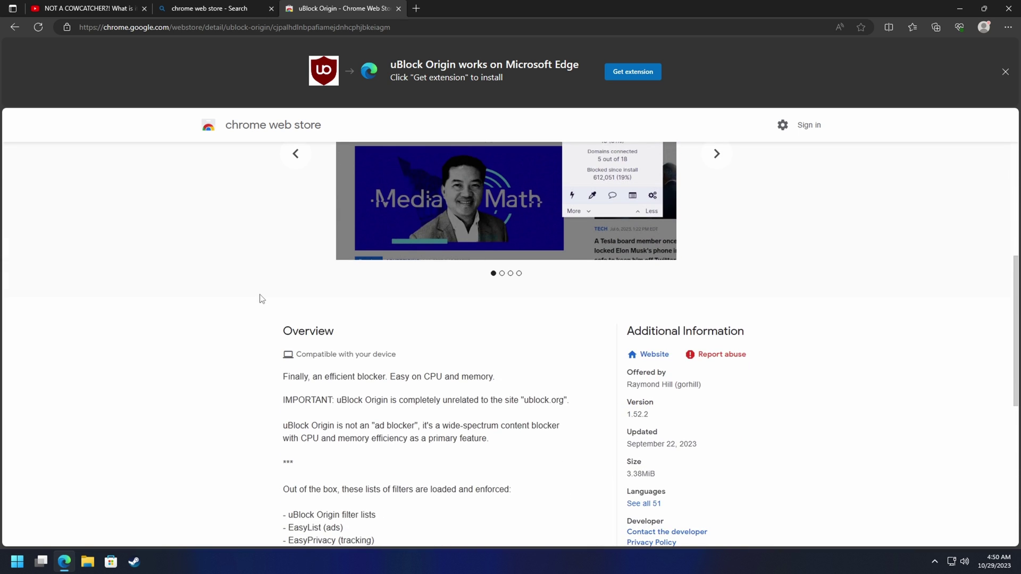
pyautogui.scroll(5, 262, 296)
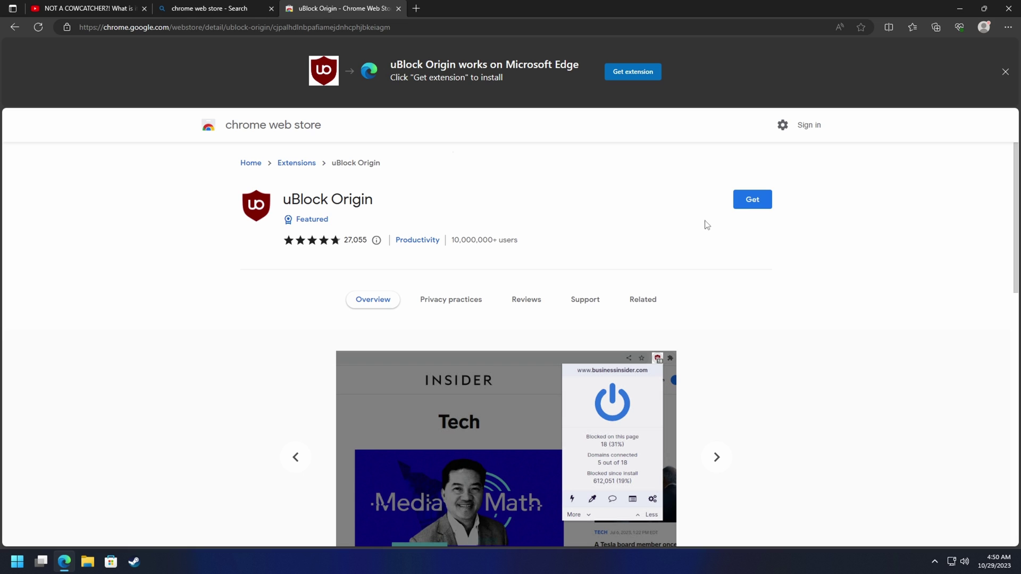
# Step: Add uBlock Origin to Edge, pin its icon to the toolbar, and test its popup
pyautogui.click(752, 202)
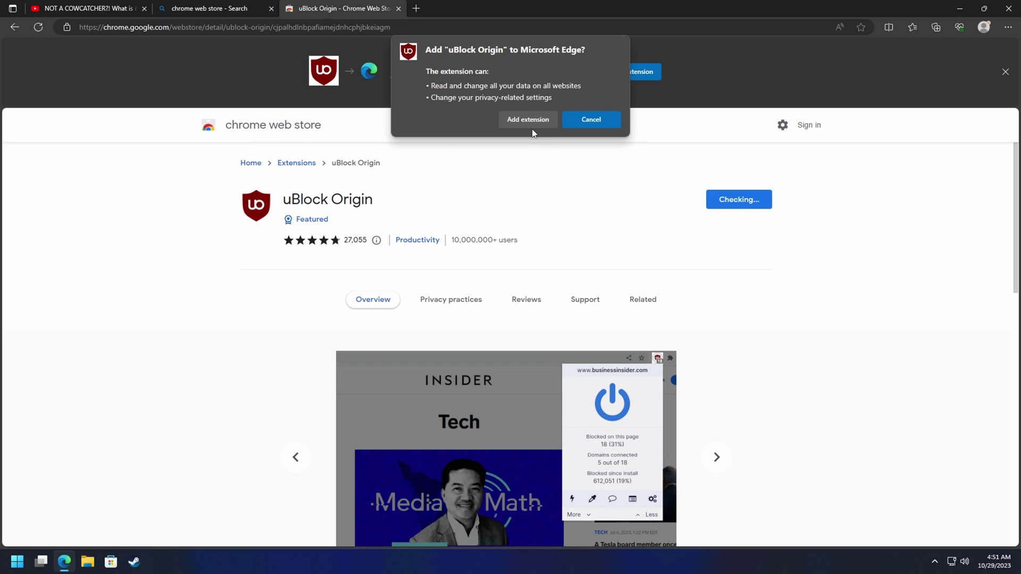
pyautogui.click(528, 120)
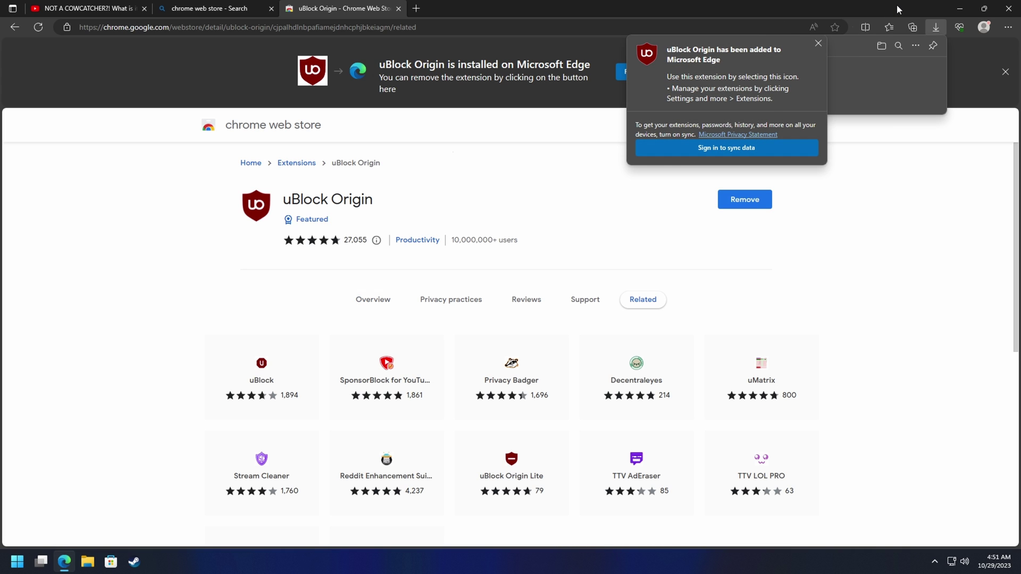
pyautogui.click(1008, 27)
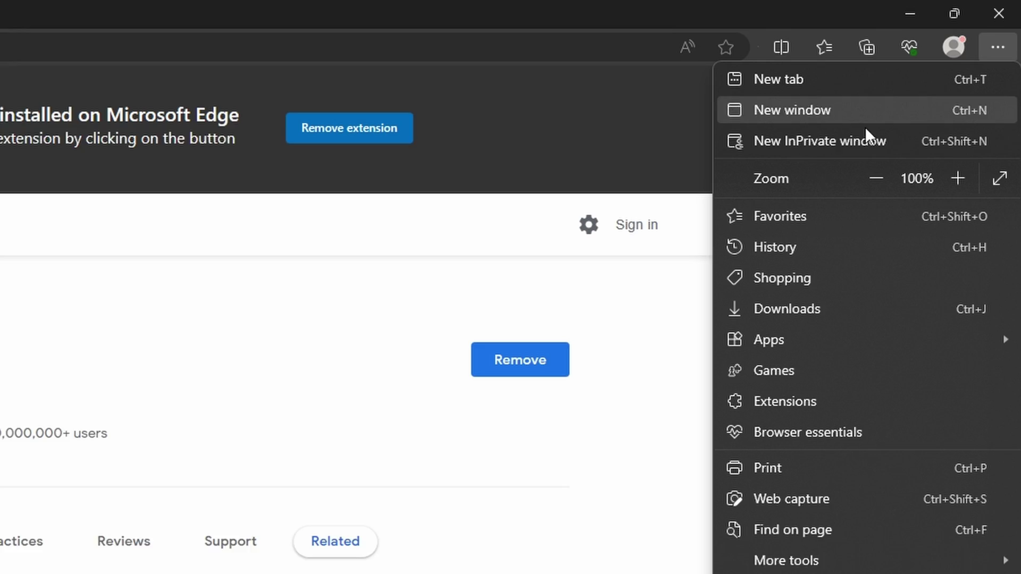
pyautogui.click(781, 405)
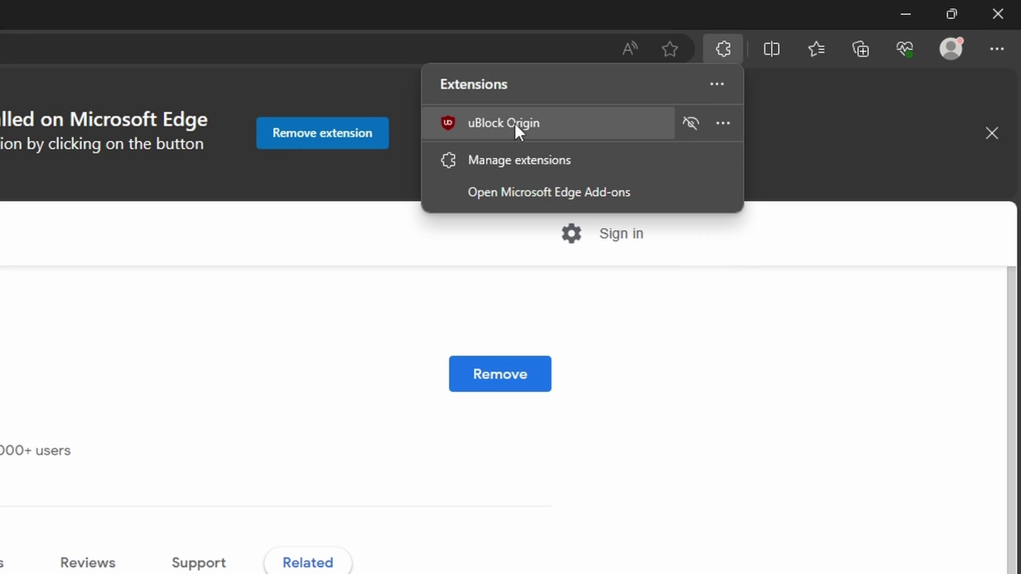
pyautogui.click(692, 124)
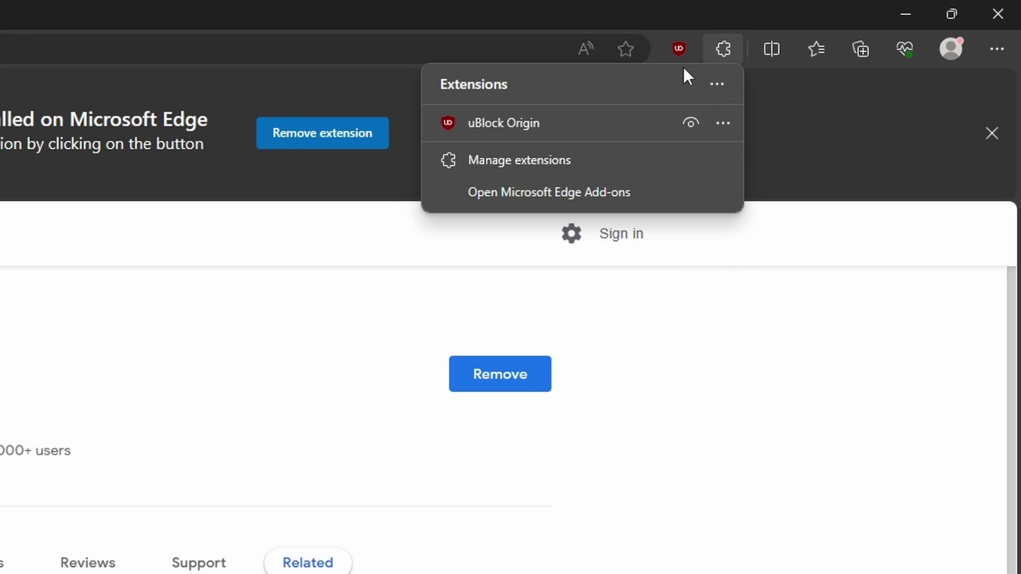
pyautogui.click(679, 48)
pyautogui.click(679, 49)
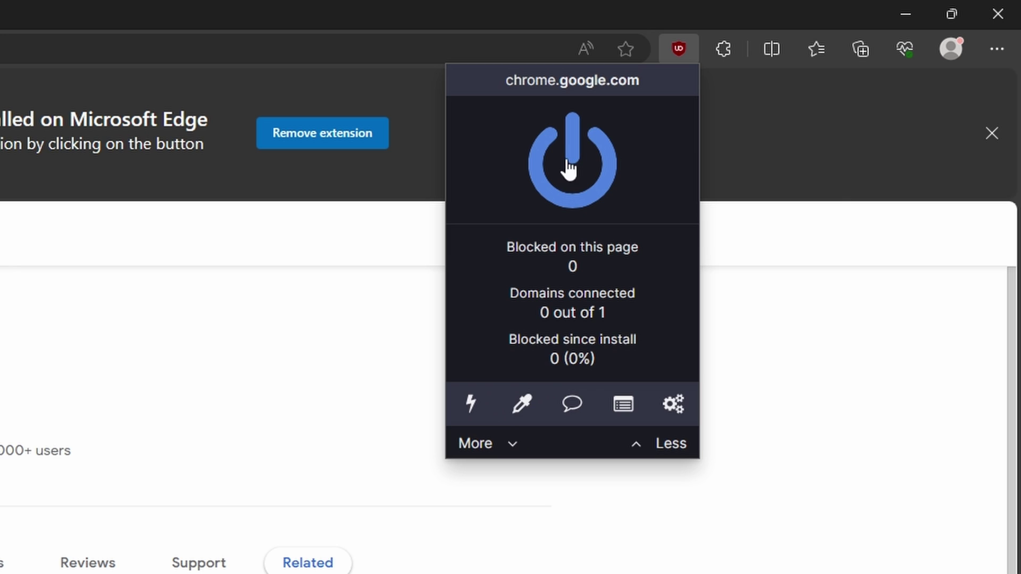
pyautogui.click(107, 250)
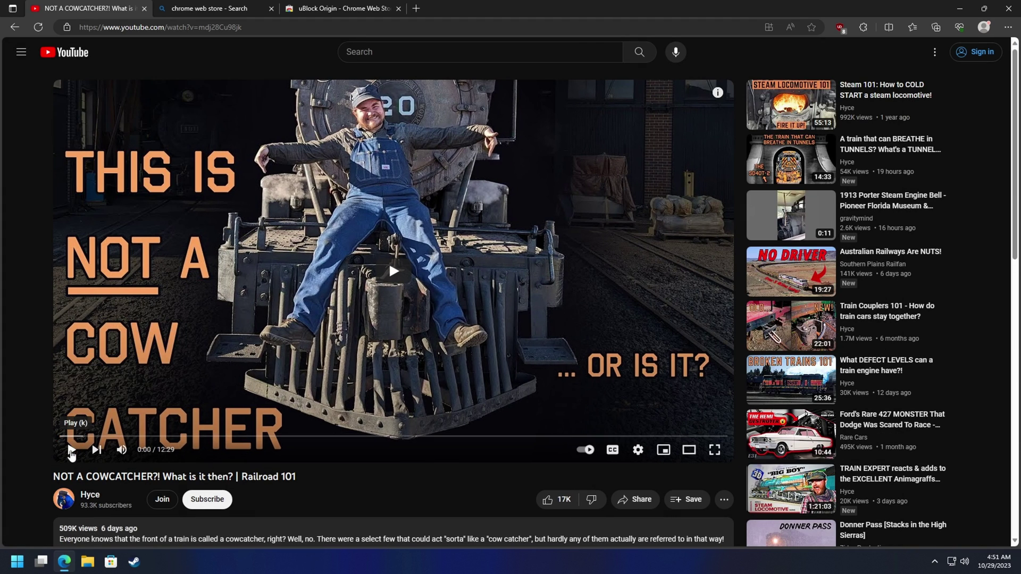
# Step: Play and pause the cowcatcher video, then view uBlock's panel reporting 13 requests blocked
pyautogui.click(72, 451)
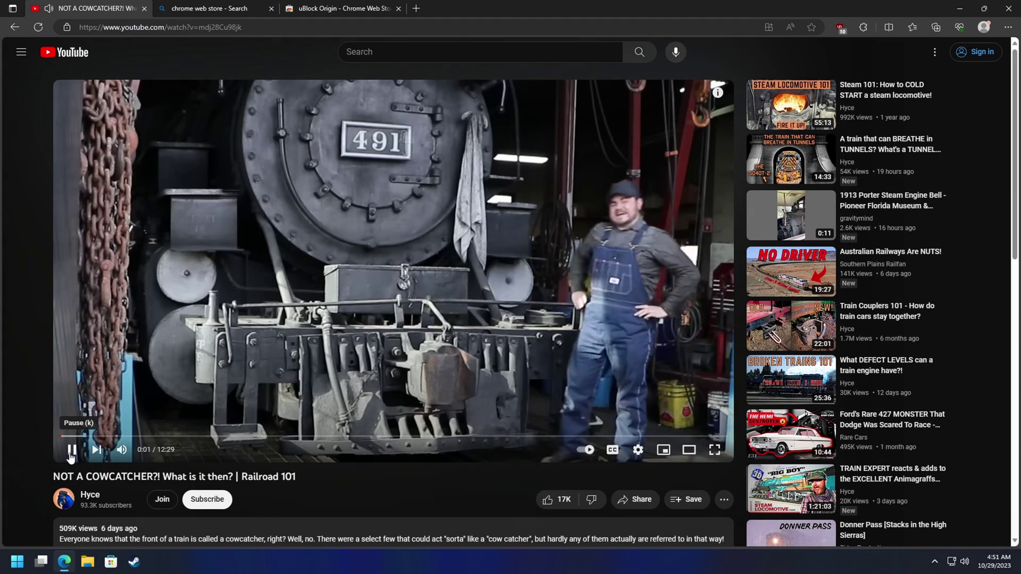
pyautogui.click(70, 451)
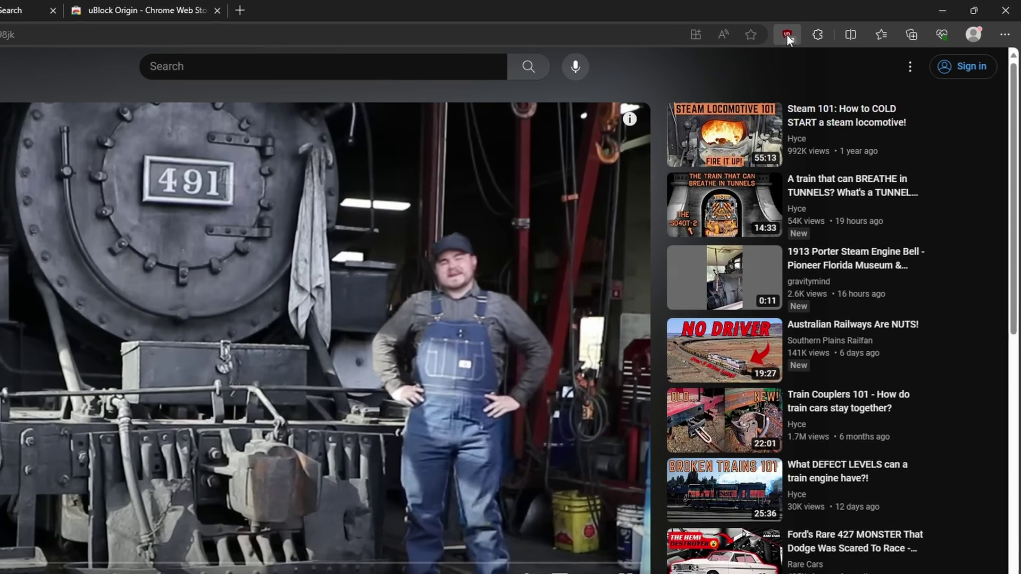
pyautogui.click(840, 28)
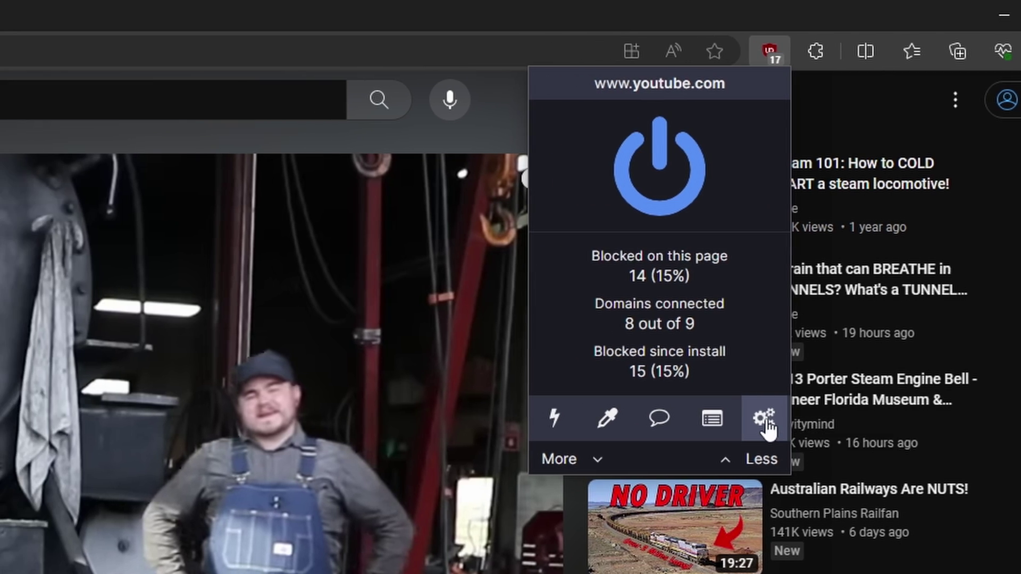
# Step: In the dashboard's Filter lists, purge all caches and update to 104,943 network filters
pyautogui.click(663, 419)
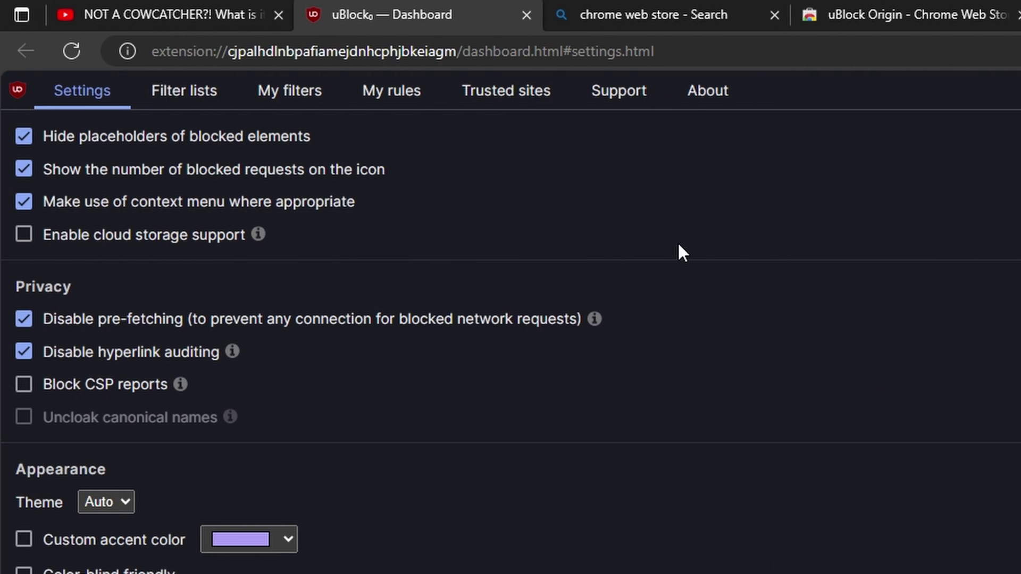
pyautogui.click(197, 96)
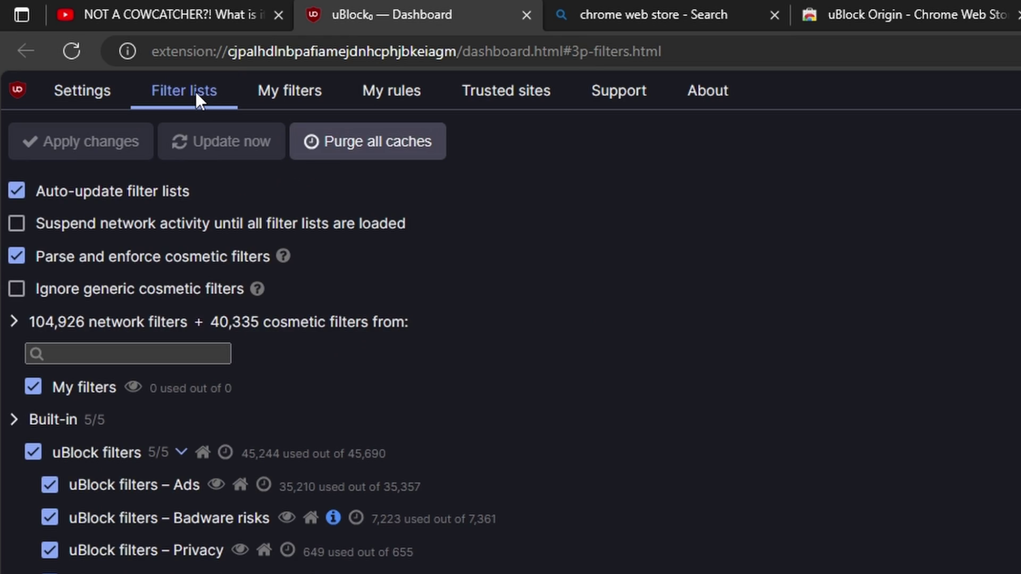
pyautogui.click(375, 142)
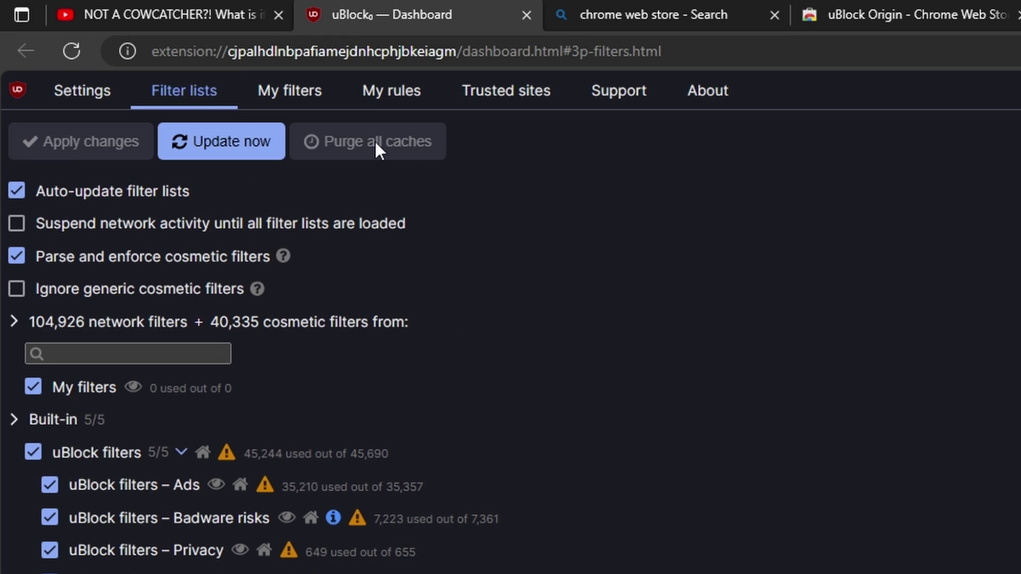
pyautogui.click(221, 140)
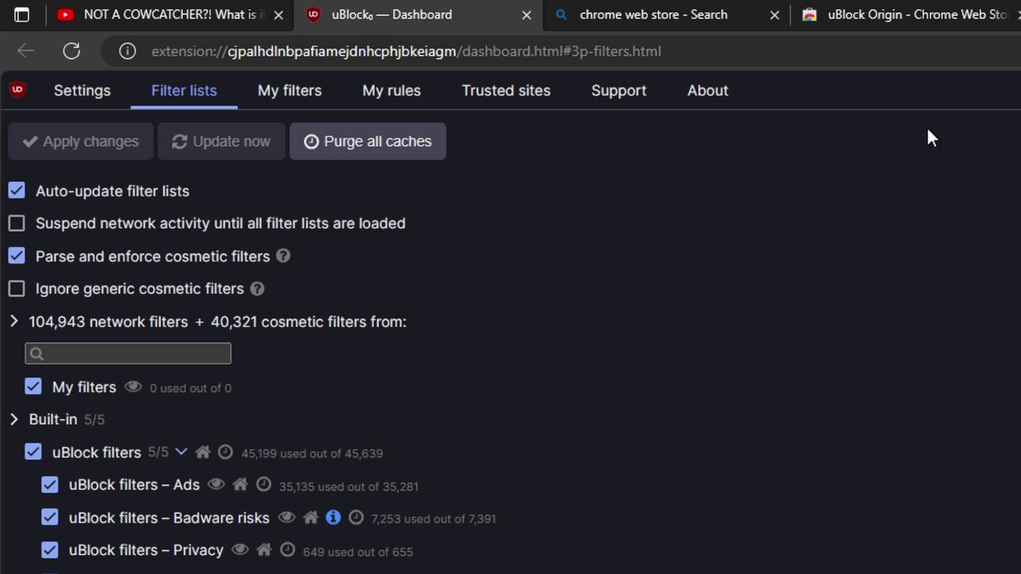
# Step: Search Bing for 'drhyperion451 ublock youtube' and open the does-uBO-bypass-yt GitHub repository
pyautogui.hotkey('ctrl', 't')
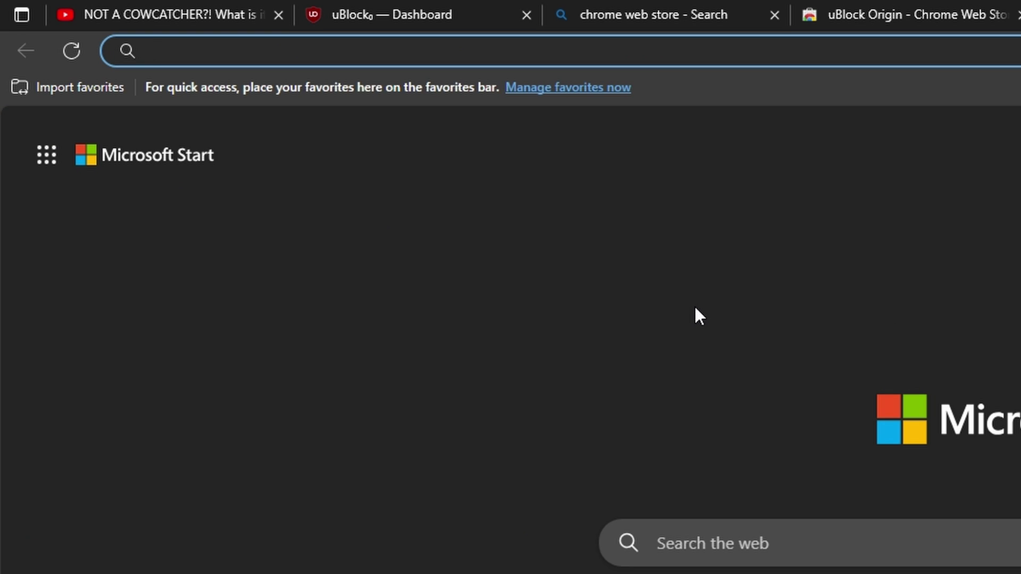
pyautogui.write('drh')
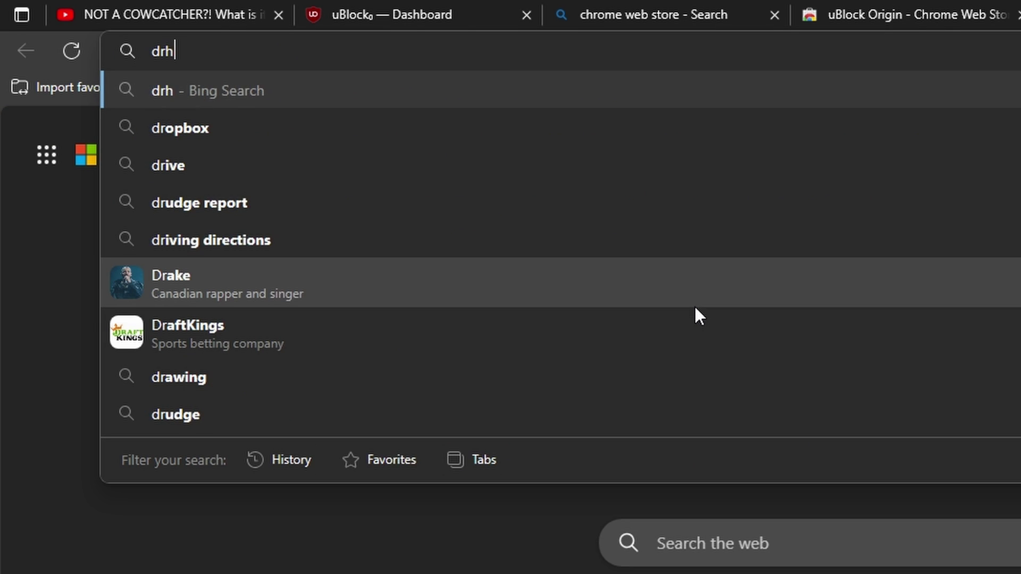
pyautogui.write('yperion')
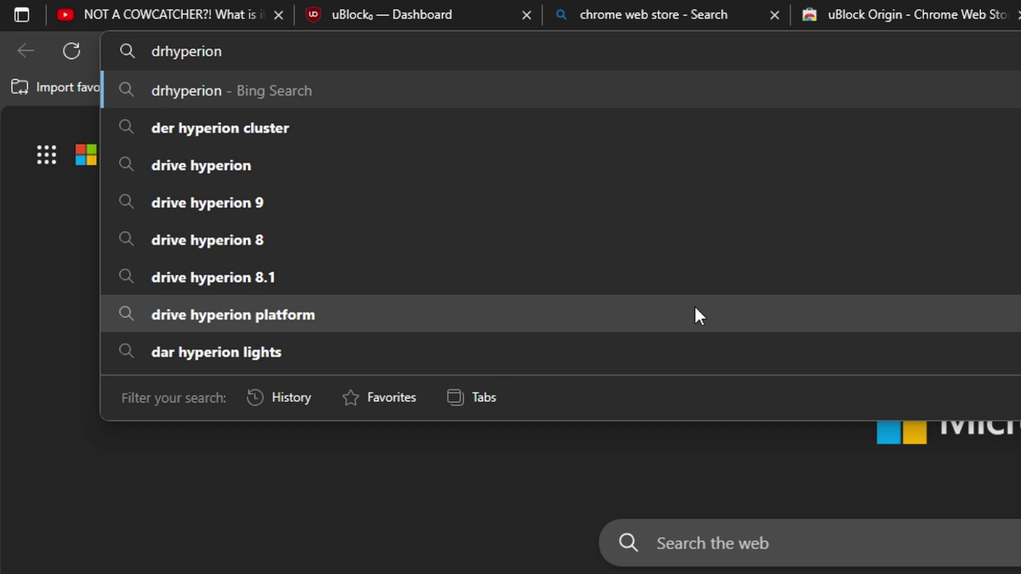
pyautogui.write('451 ')
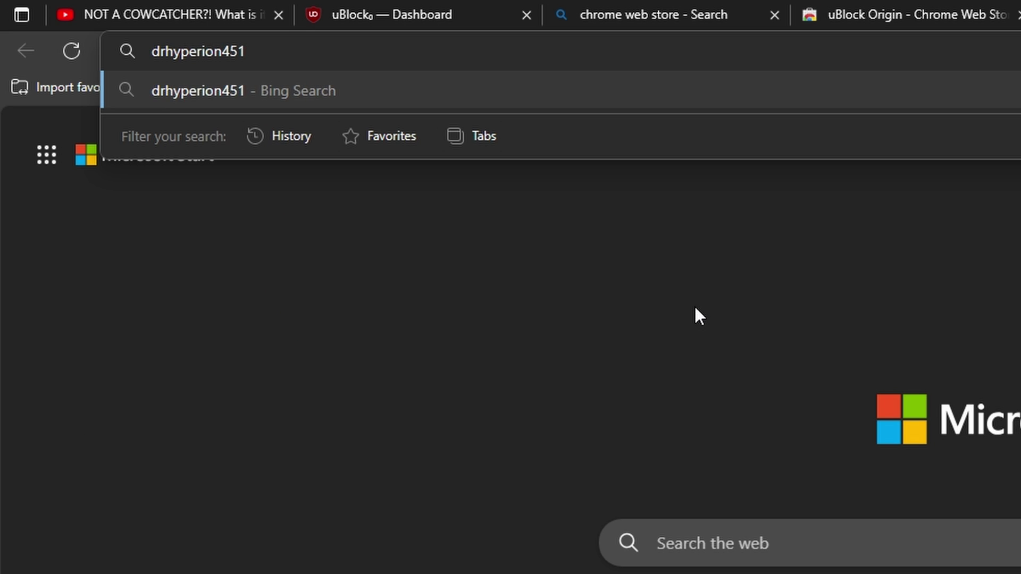
pyautogui.write('ublock youtube')
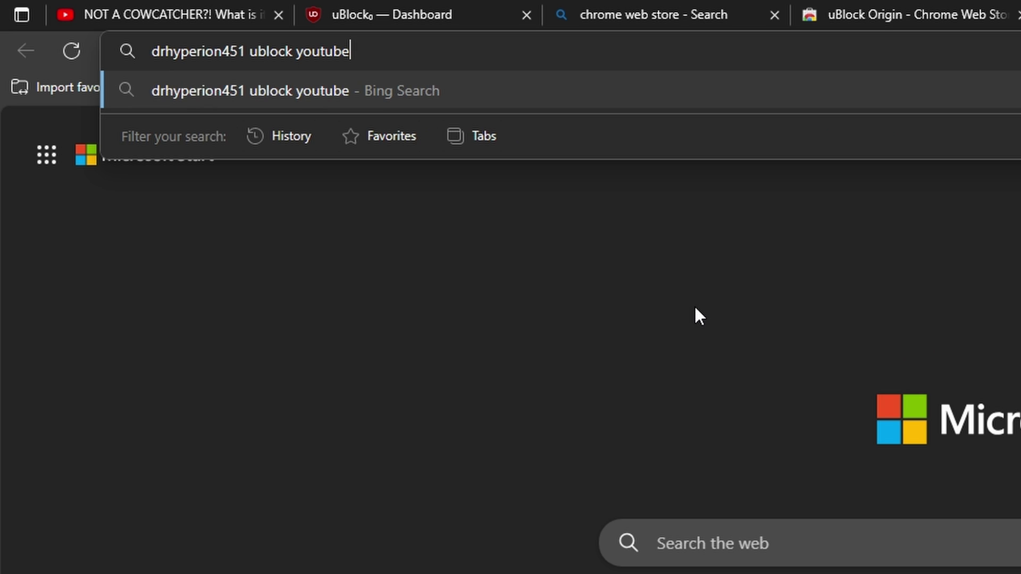
pyautogui.press('Return')
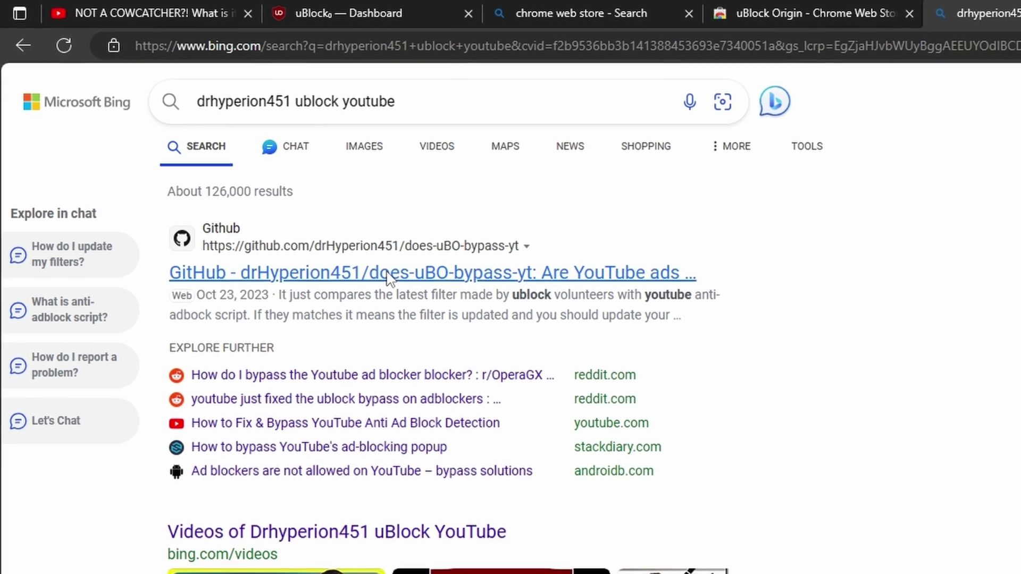
pyautogui.click(437, 314)
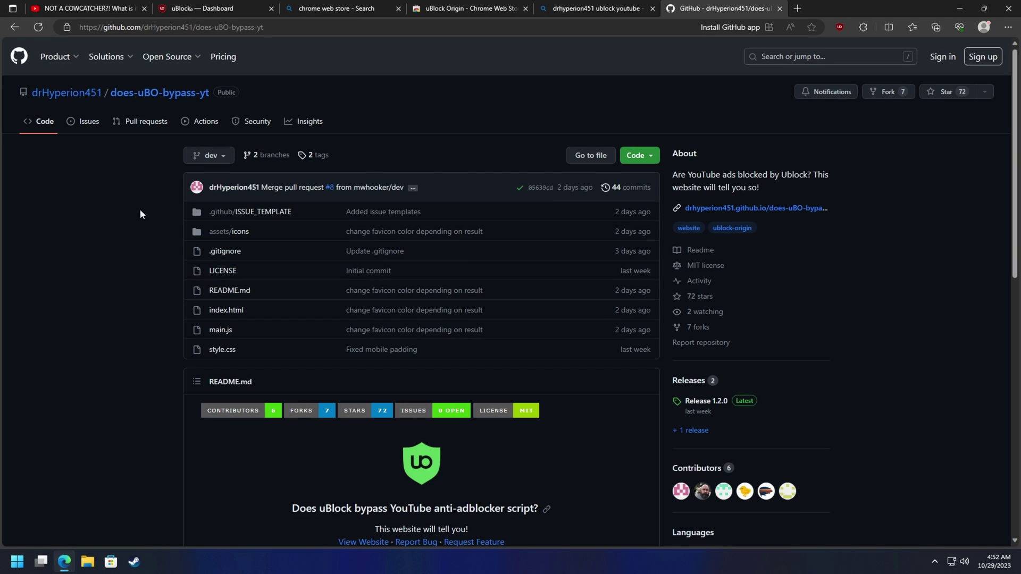
# Step: Scroll through the repository README explaining how the checker works
pyautogui.scroll(-3, 139, 208)
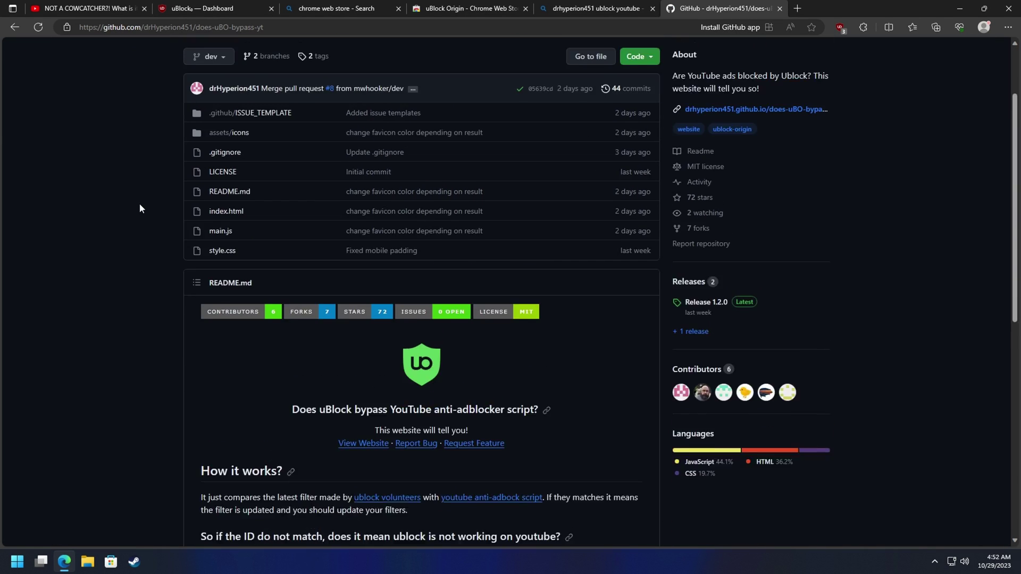
pyautogui.scroll(3, 140, 204)
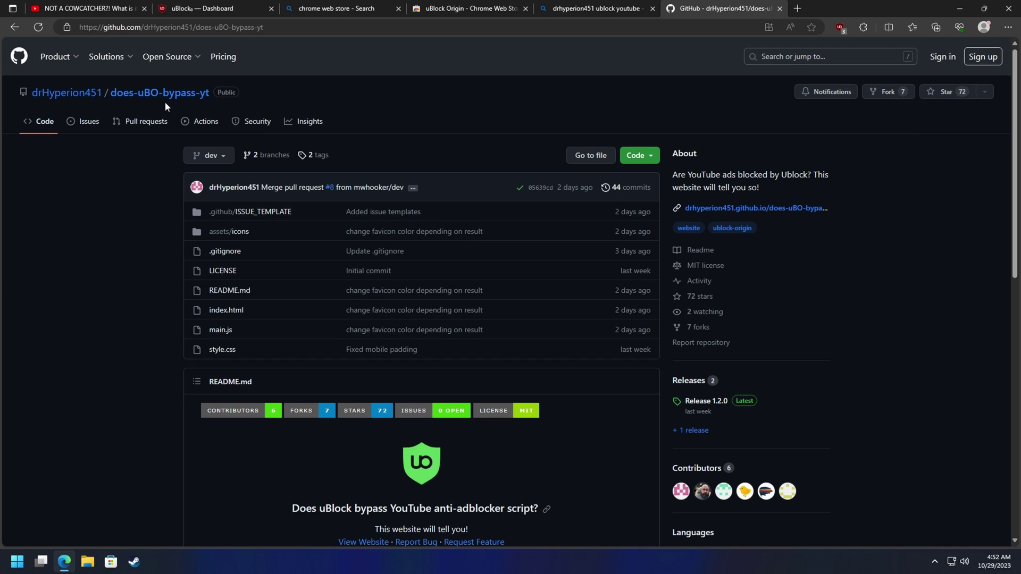
pyautogui.scroll(-7, 146, 221)
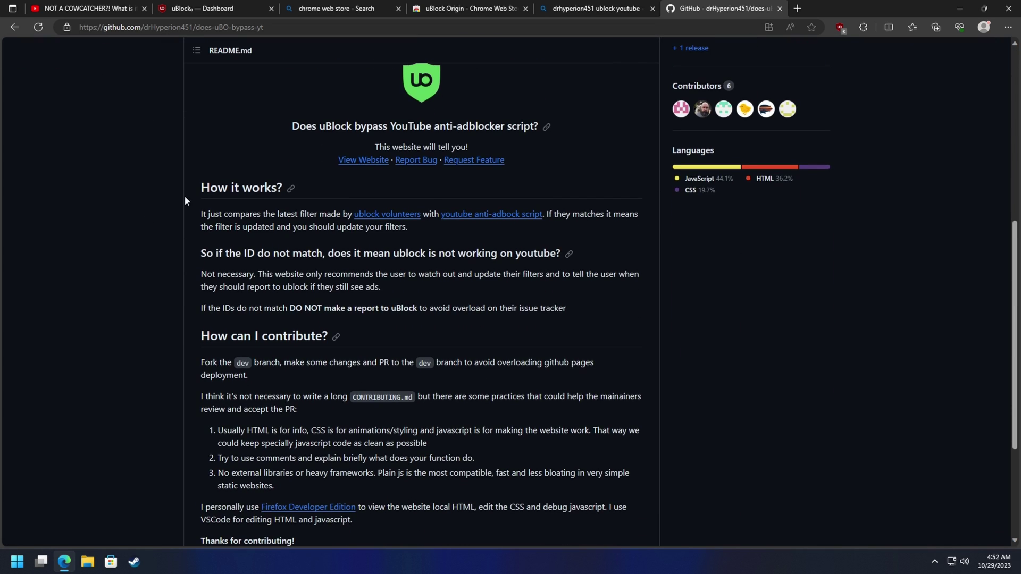
pyautogui.scroll(-2, 231, 200)
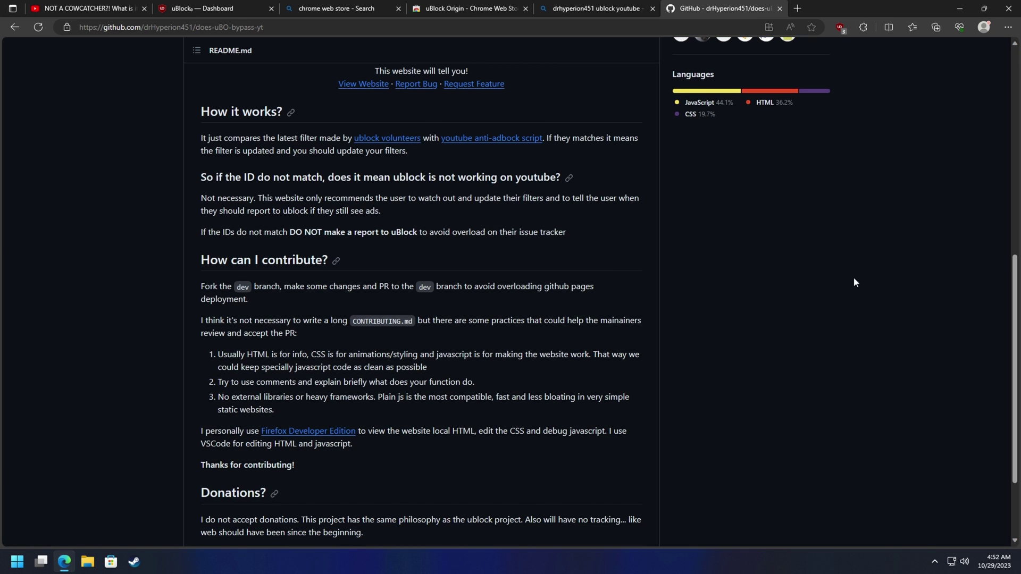
pyautogui.moveTo(1017, 291)
pyautogui.mouseDown()
pyautogui.moveTo(1008, 321)
pyautogui.moveTo(1005, 290)
pyautogui.mouseUp()
pyautogui.scroll(2, 1004, 290)
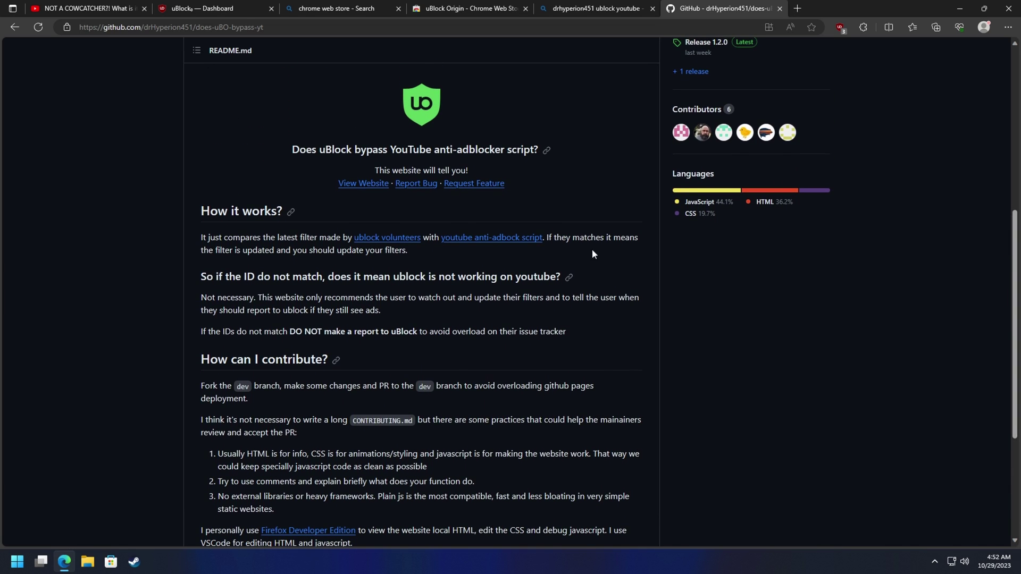
# Step: Open the live checker website from the README and highlight its YES verdict
pyautogui.click(357, 184)
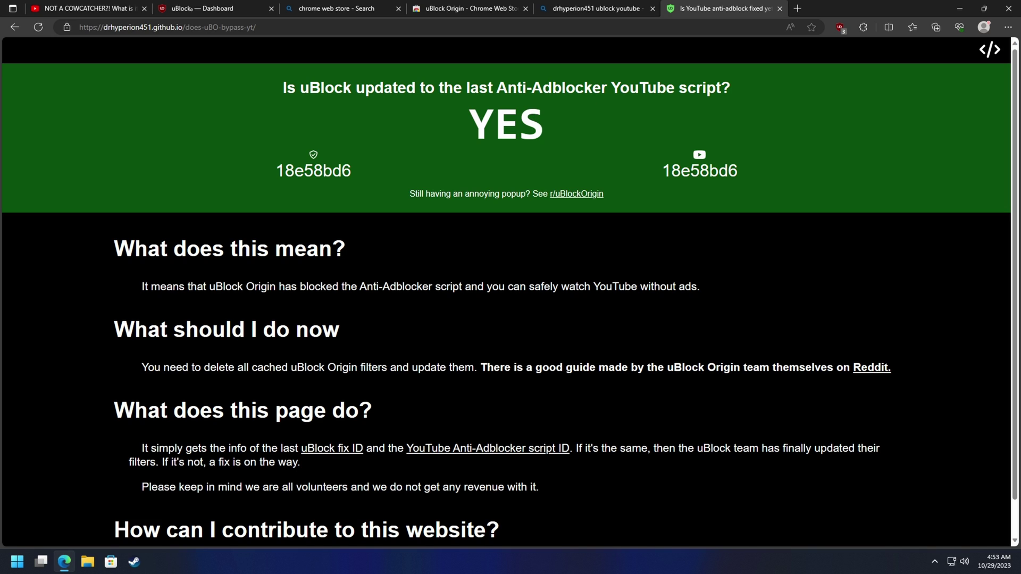
pyautogui.moveTo(519, 132); pyautogui.dragTo(539, 132)
pyautogui.click(544, 144)
pyautogui.moveTo(519, 132); pyautogui.dragTo(568, 131)
pyautogui.click(569, 131)
pyautogui.click(569, 137)
pyautogui.moveTo(519, 133); pyautogui.dragTo(569, 143)
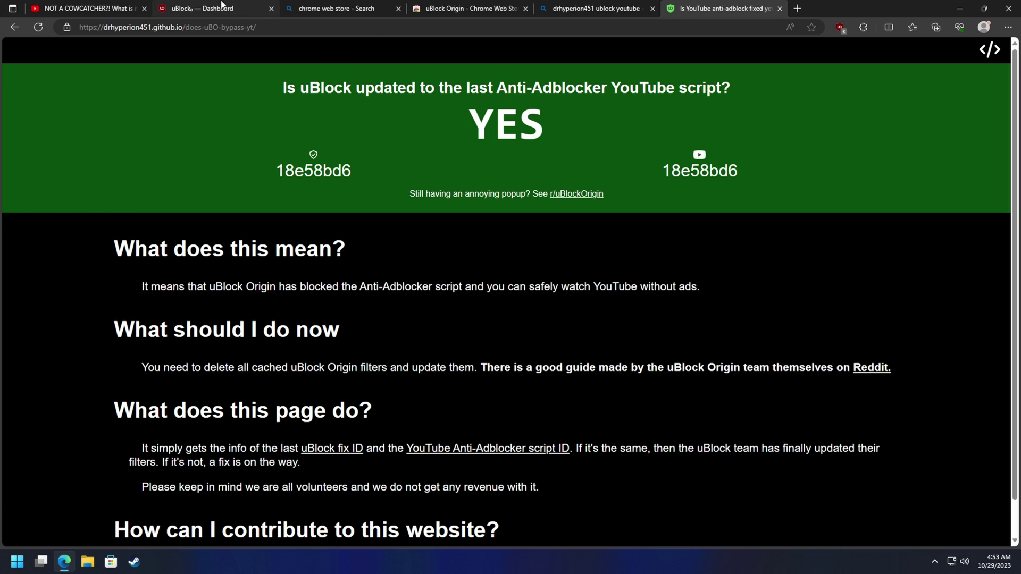
# Step: Reload the checker page and confirm it still shows YES with matching 18e58bd6 IDs
pyautogui.click(200, 8)
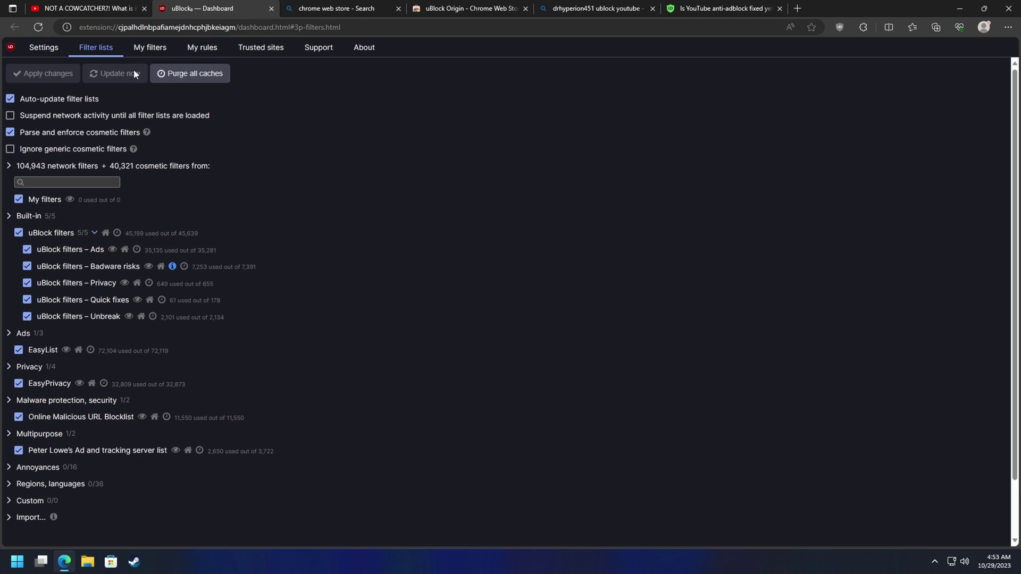
pyautogui.click(721, 16)
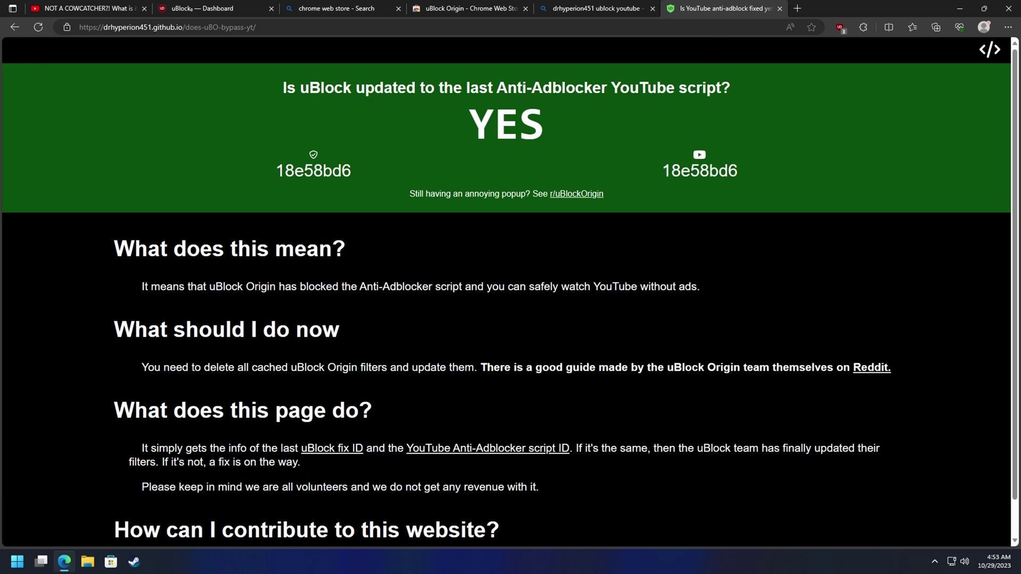
pyautogui.hotkey('ctrl', 'l')
pyautogui.press('End')
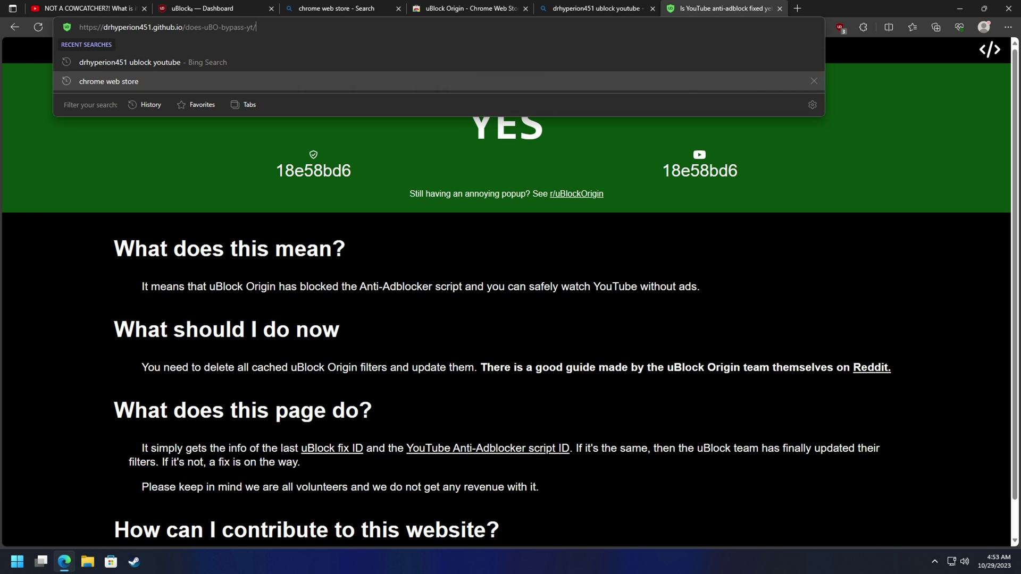
pyautogui.press('Return')
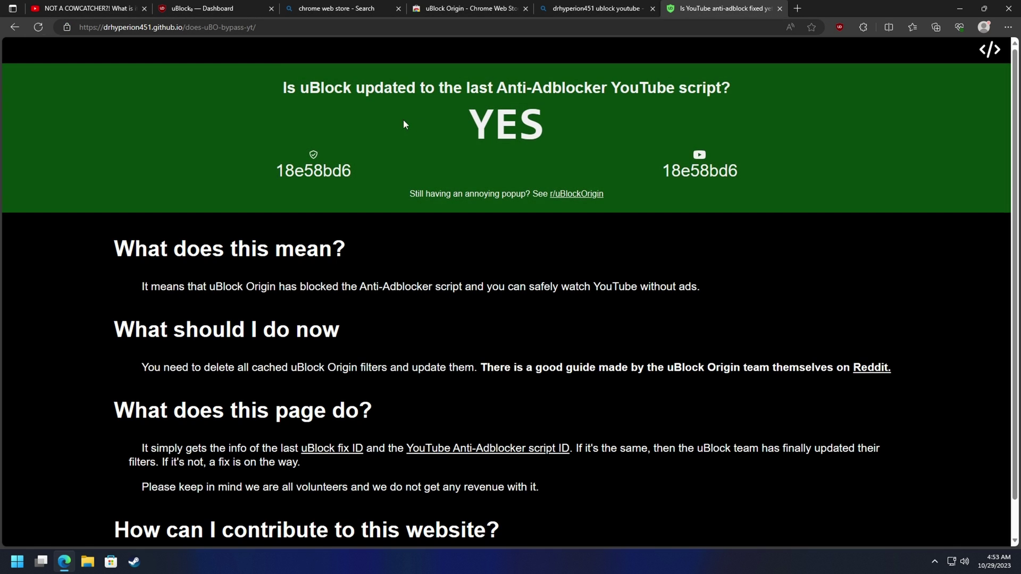
pyautogui.moveTo(495, 130); pyautogui.dragTo(553, 133)
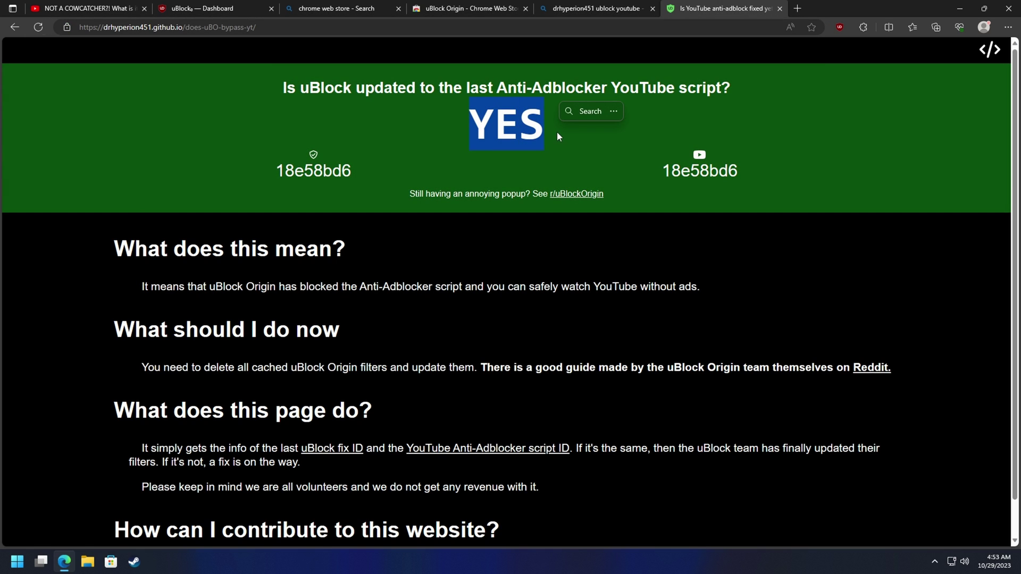